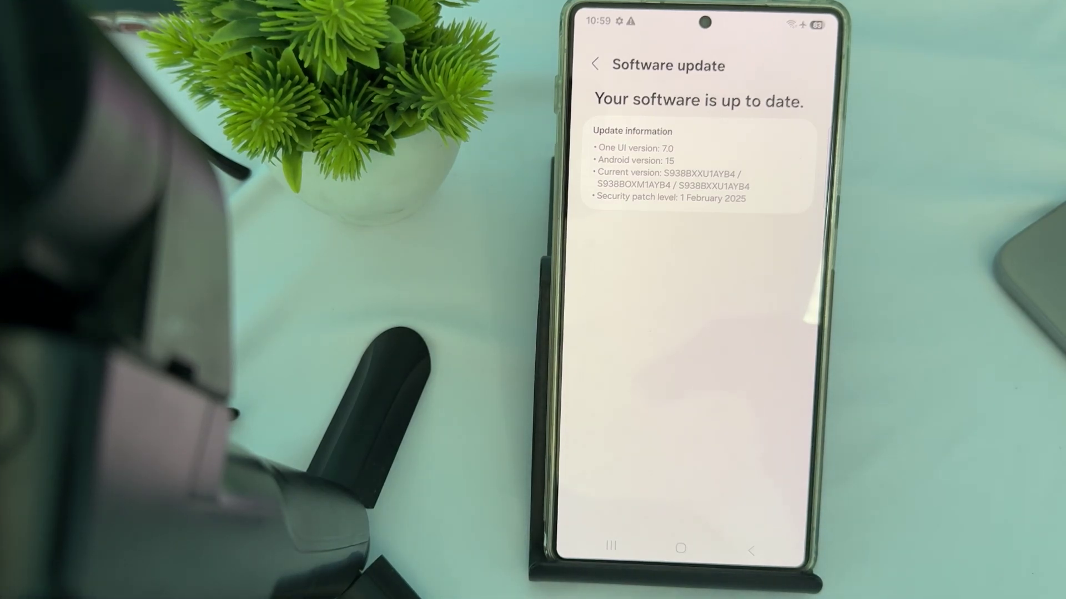
Step: Bring up the recently used apps list
click(611, 547)
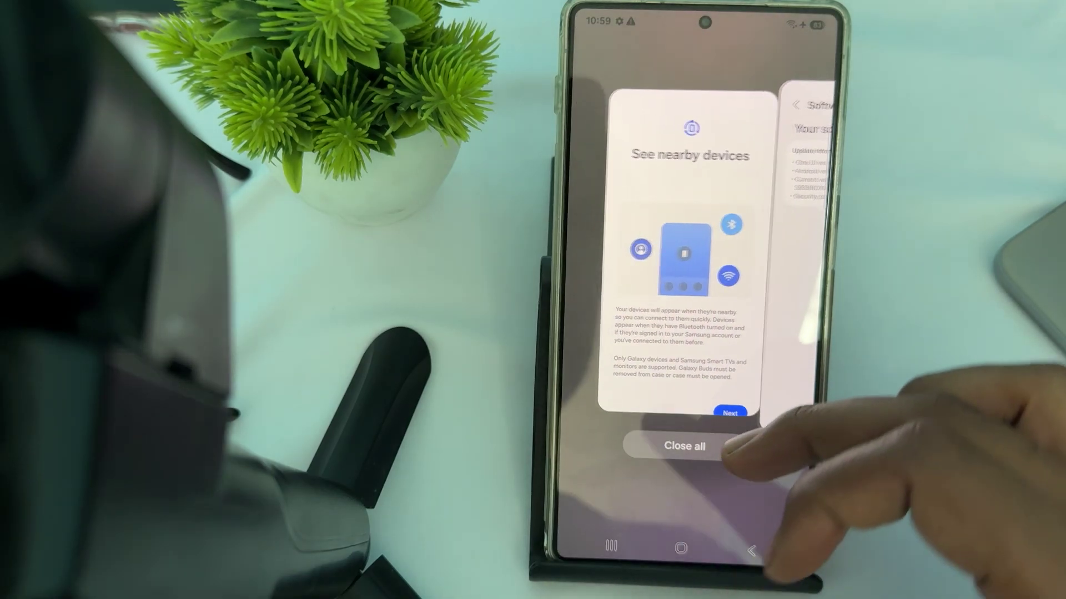
Step: Close all running apps and launch Settings from the app list
click(699, 445)
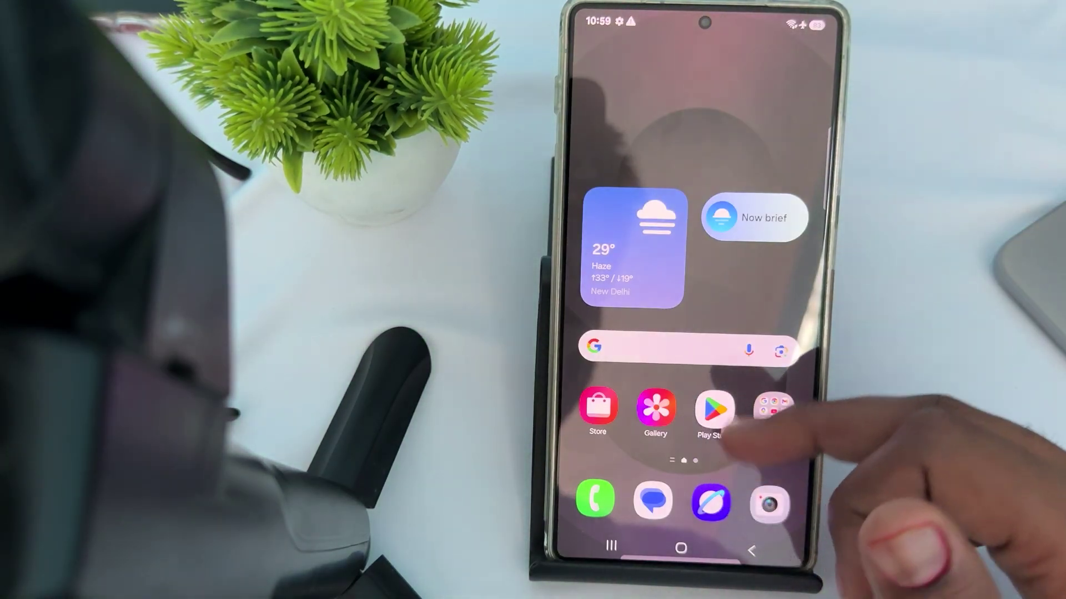
drag(728, 445, 728, 250)
click(715, 302)
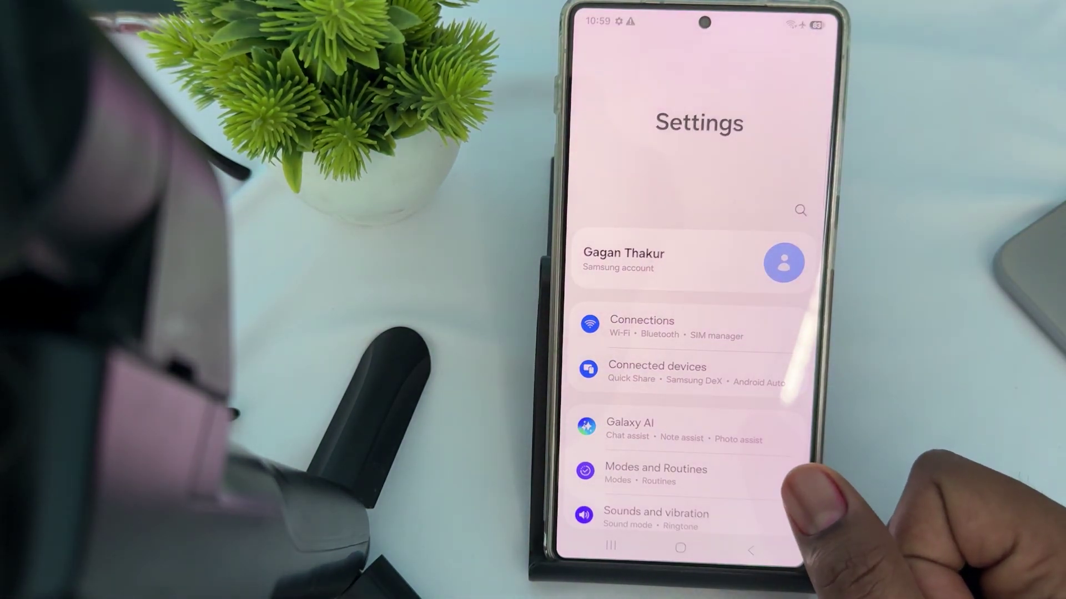
Step: Search Settings for 'background', open Background activities, then return to main Settings
click(801, 210)
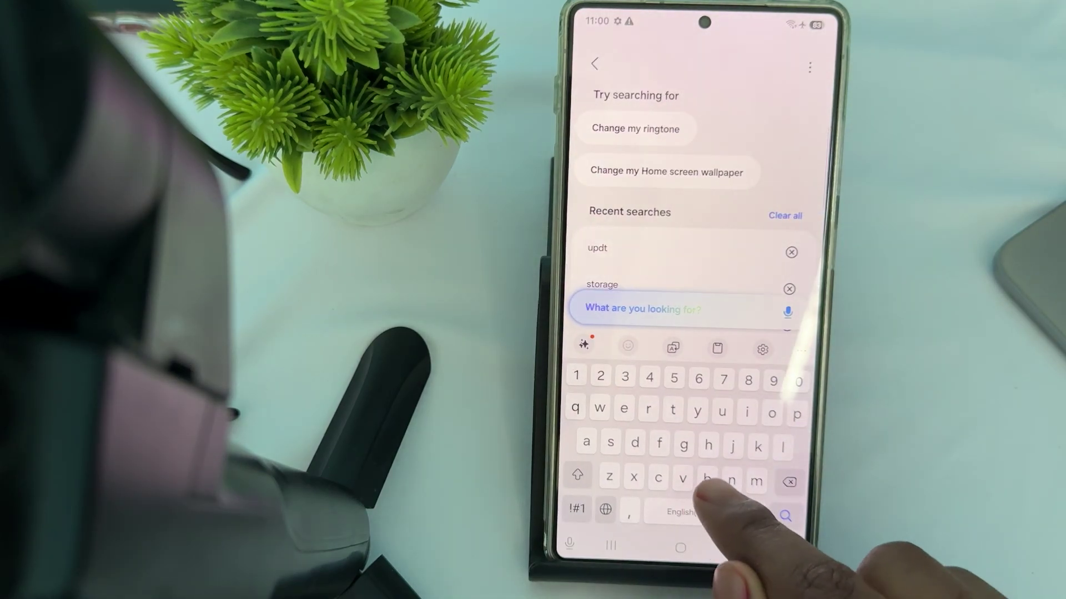
text(back)
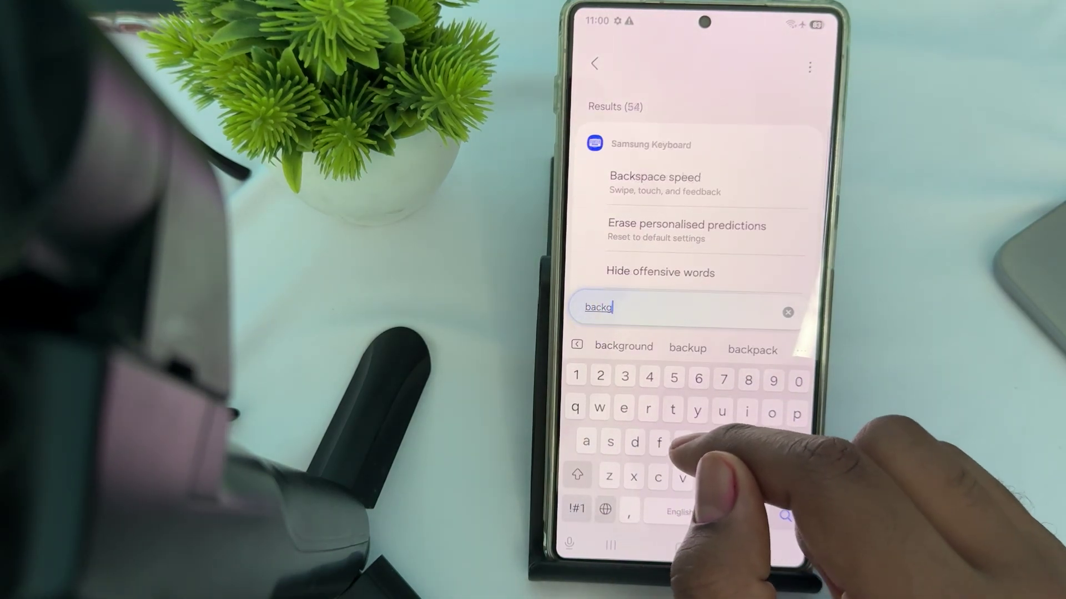
text(g)
key(BackSpace)
text(ground)
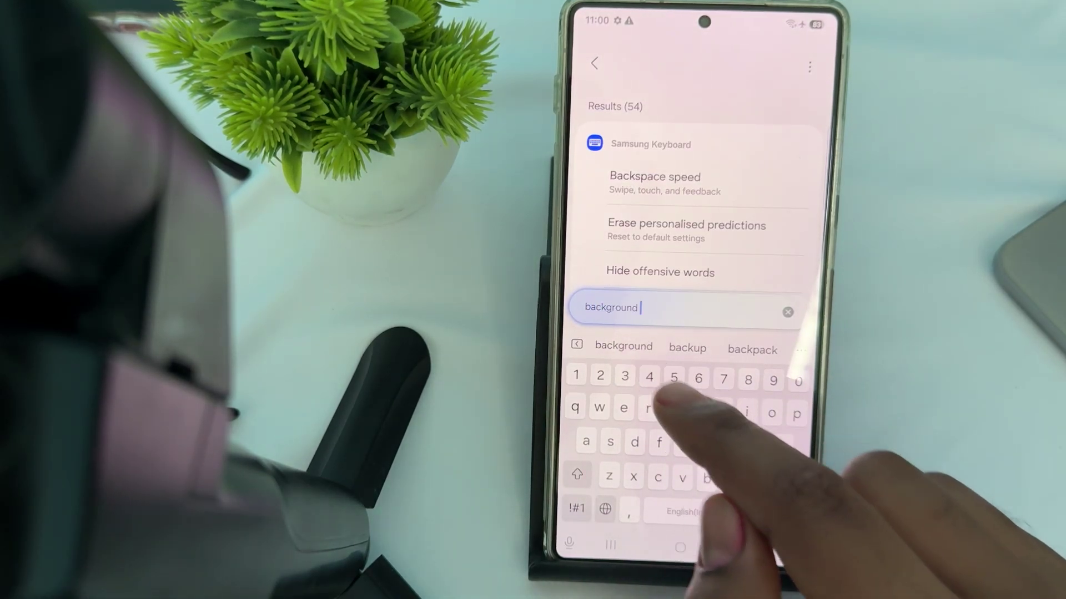
key(Escape)
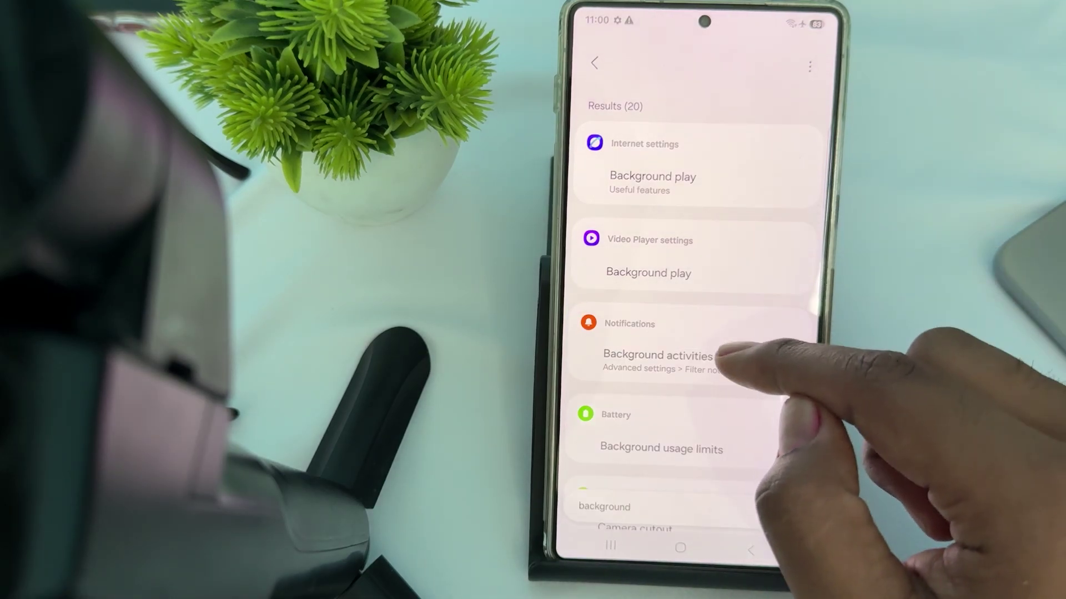
scroll(699, 292, down, 2)
scroll(699, 292, down, 3)
click(736, 178)
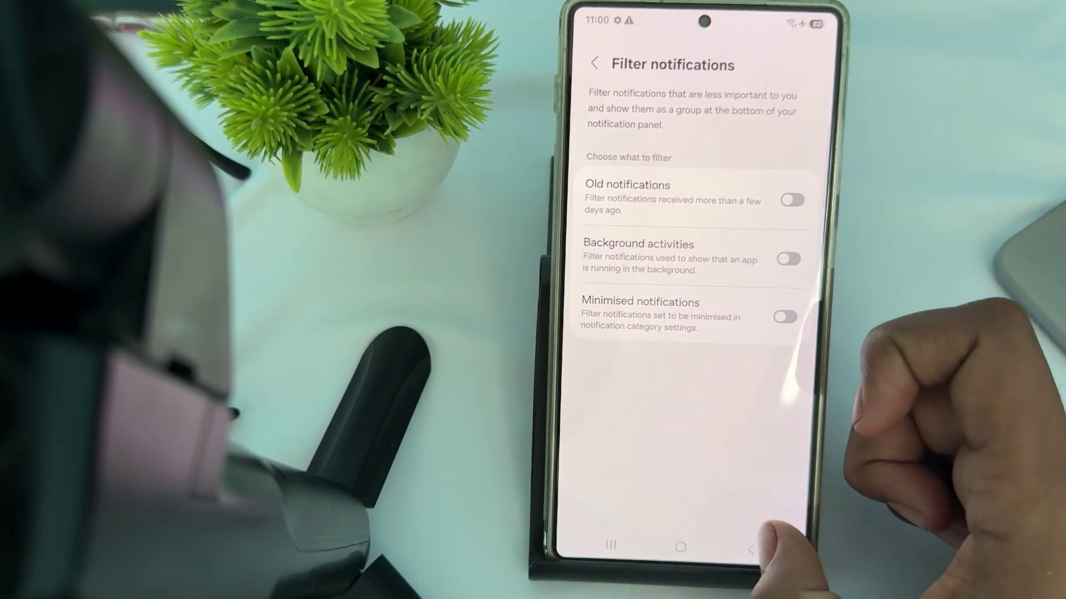
click(750, 548)
scroll(741, 362, down, 2)
scroll(741, 362, down, 2)
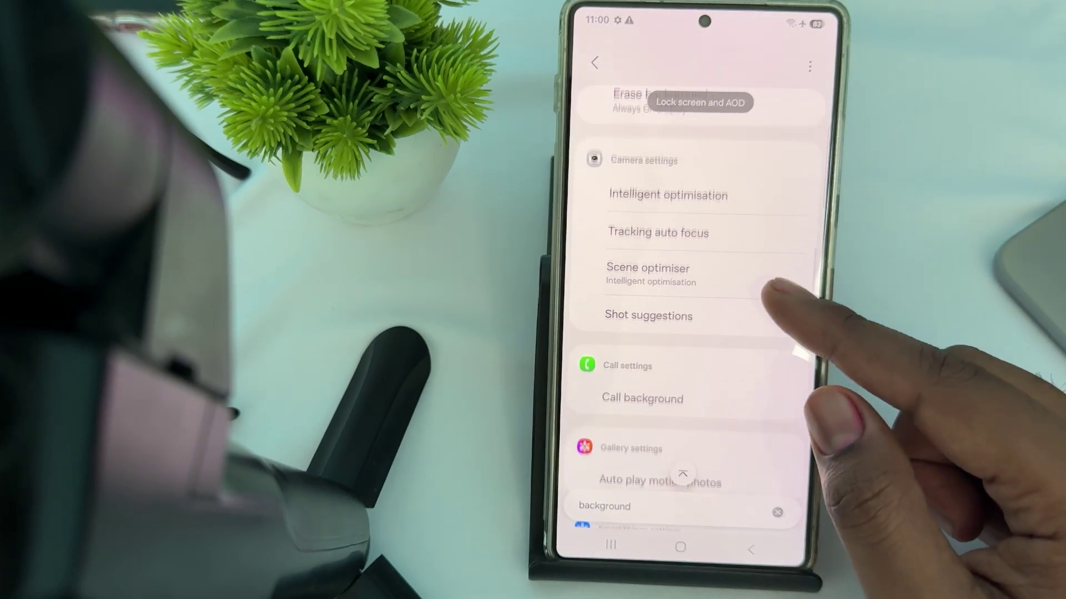
scroll(741, 362, down, 2)
scroll(733, 354, down, 2)
scroll(733, 355, down, 2)
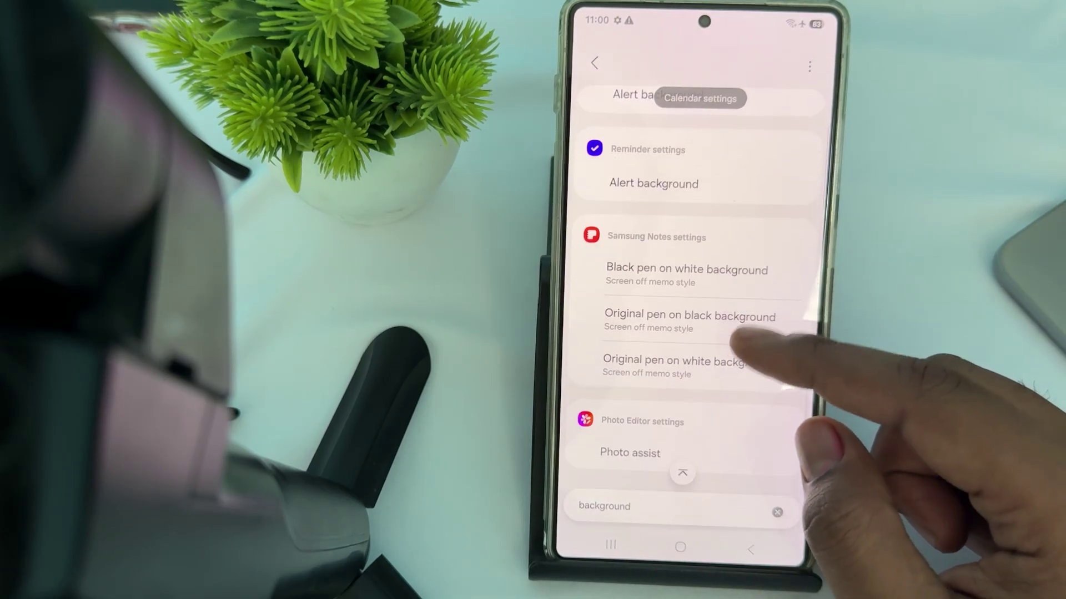
click(750, 549)
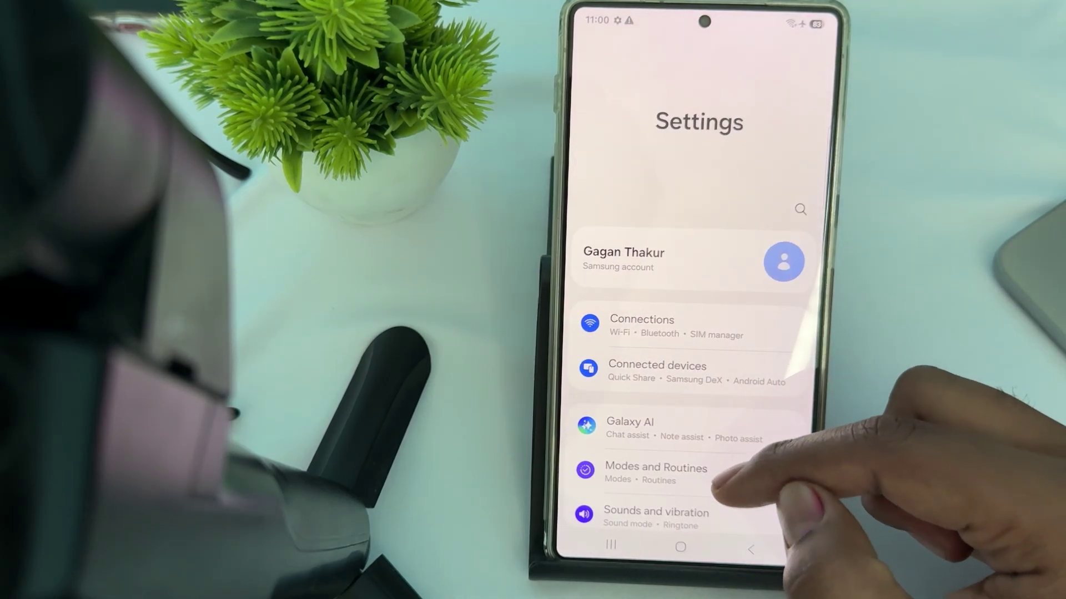
scroll(718, 478, down, 4)
scroll(737, 367, up, 1)
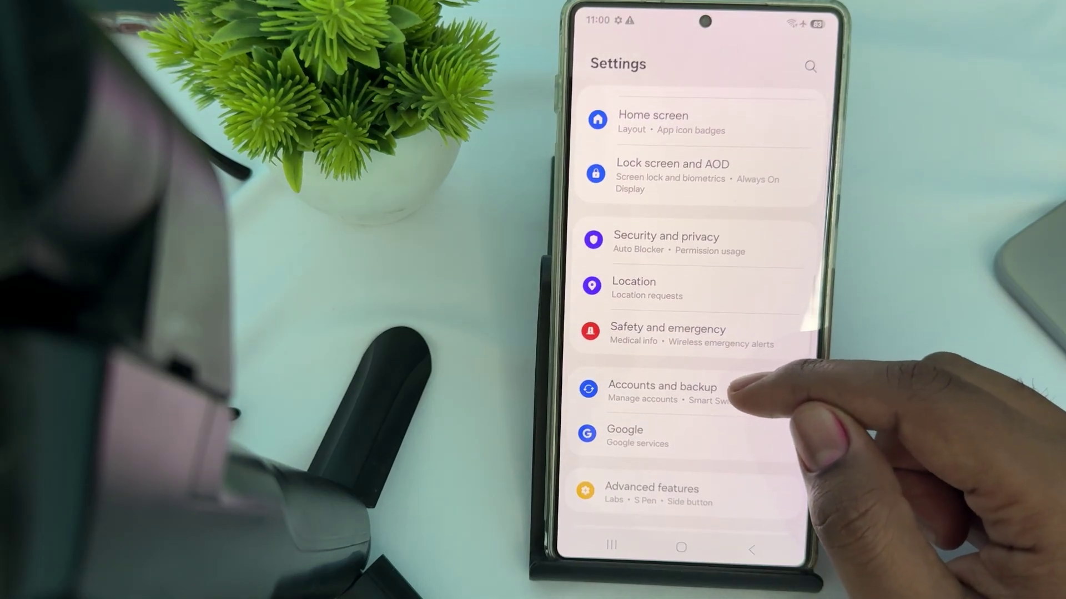
scroll(742, 387, down, 2)
scroll(737, 314, up, 1)
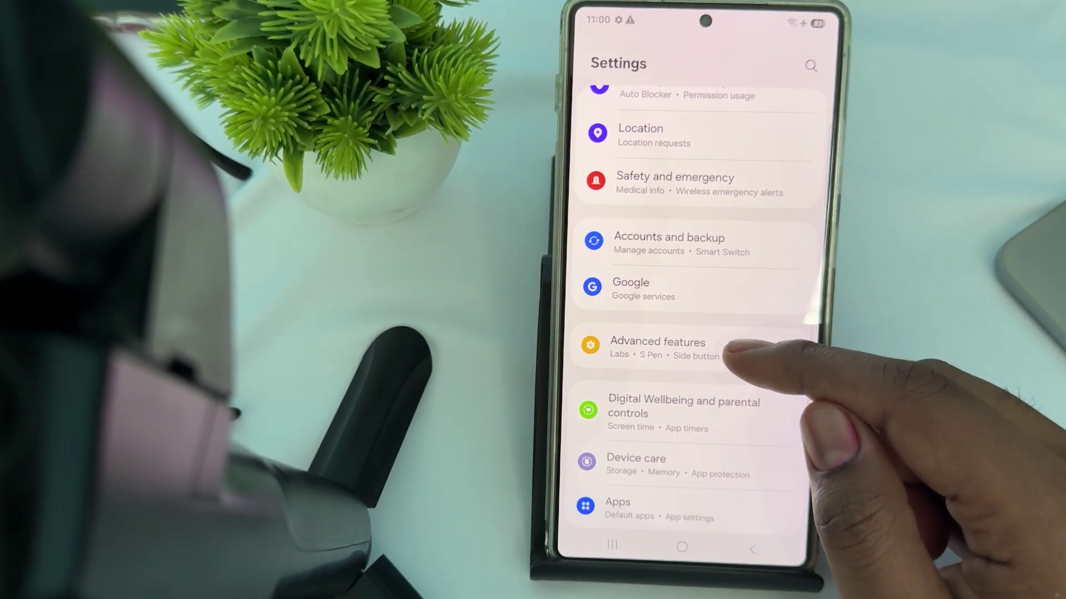
Step: Open Device care from the Settings list
click(728, 391)
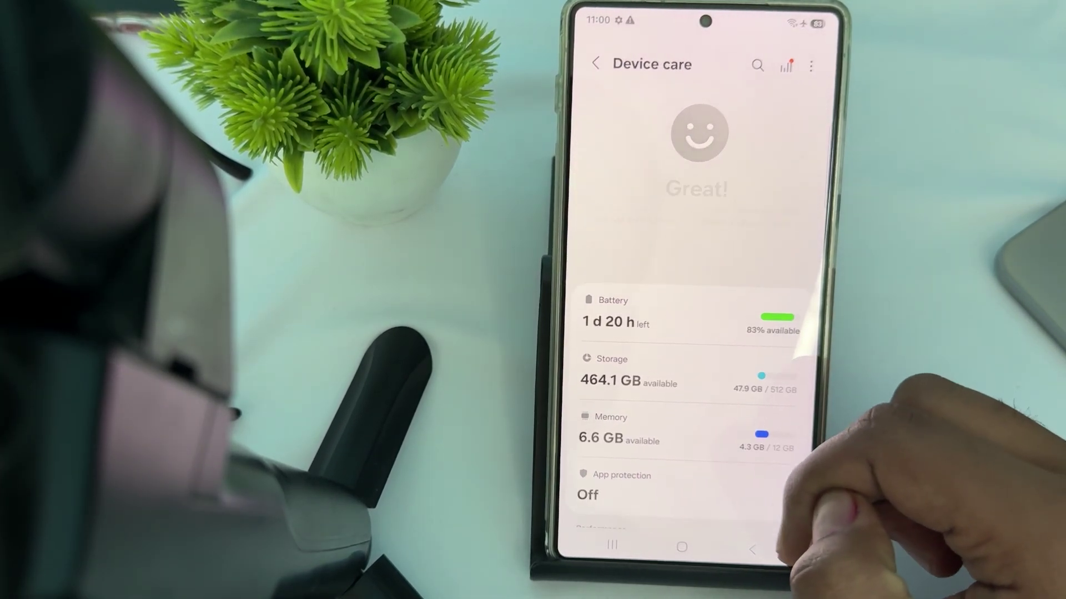
scroll(761, 333, down, 3)
scroll(740, 367, down, 2)
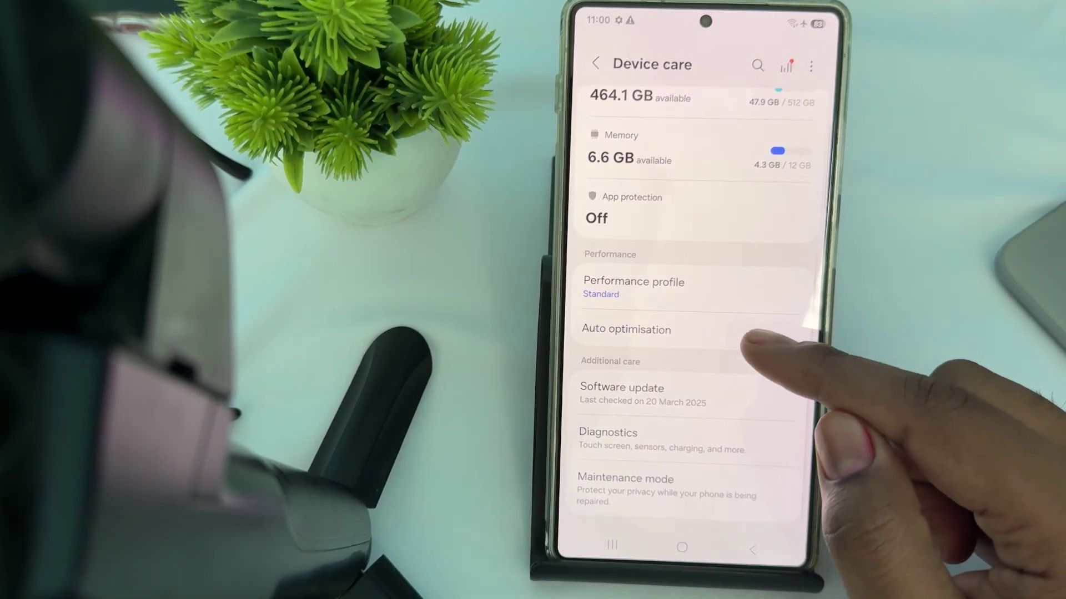
scroll(724, 342, up, 1)
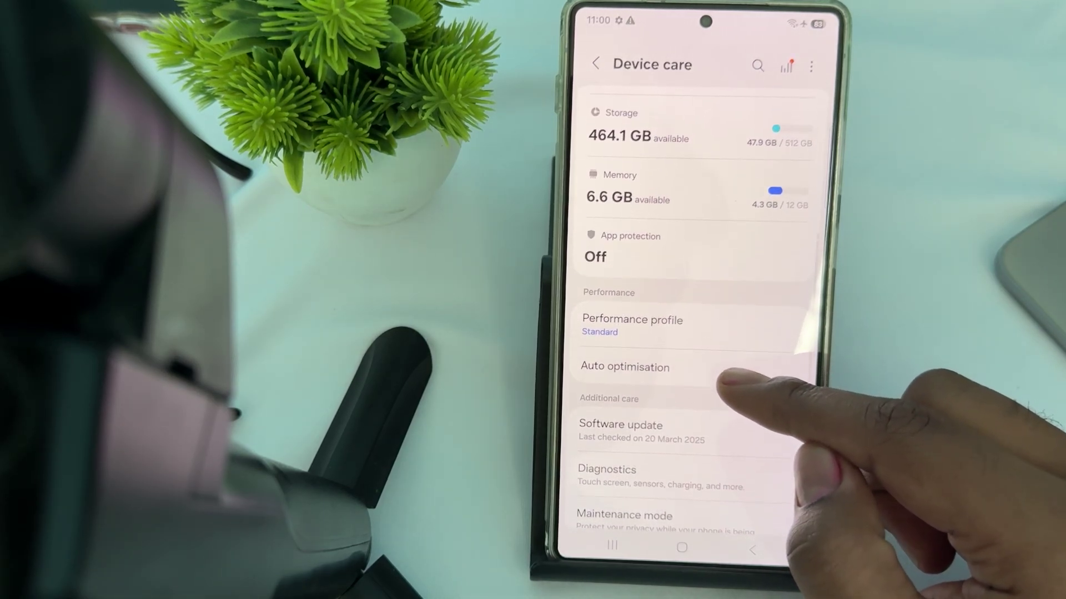
scroll(723, 357, up, 1)
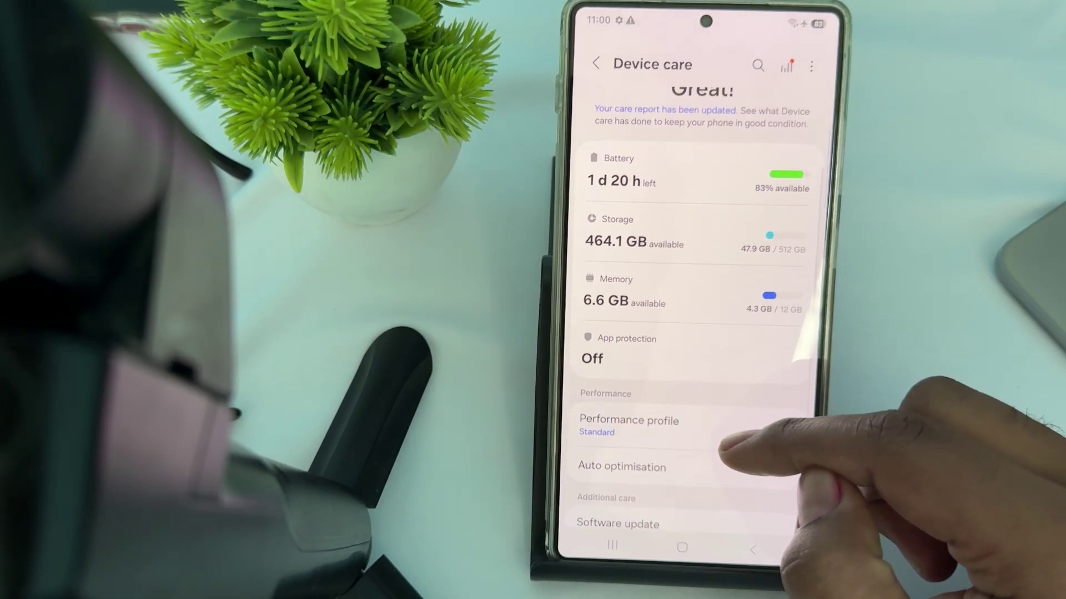
scroll(721, 443, up, 1)
scroll(723, 416, down, 3)
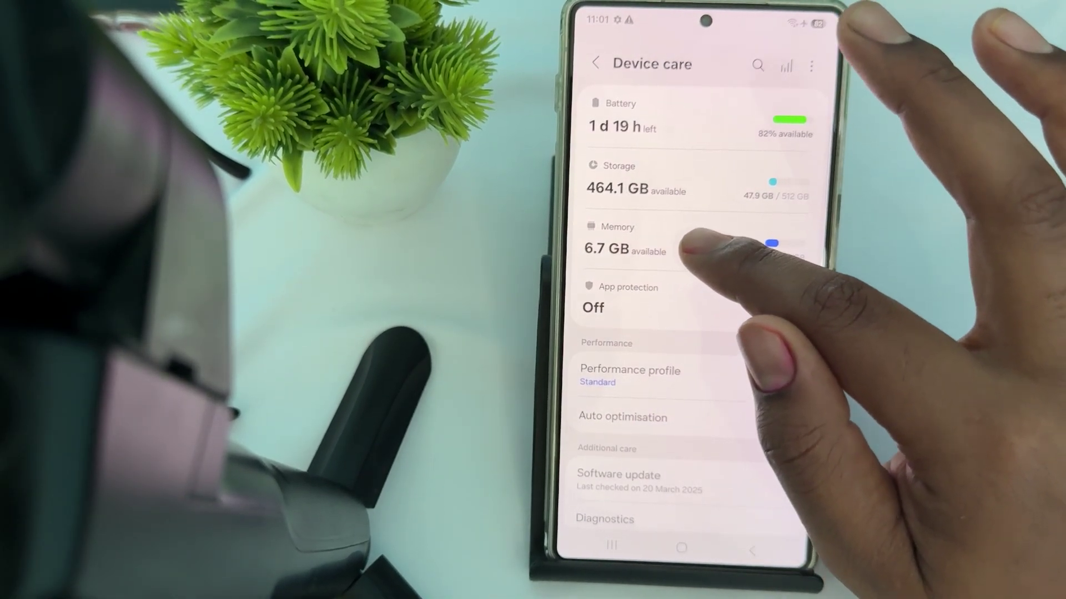
Step: Open Memory, view more apps using memory, and check RAM Plus at 8 GB
click(679, 248)
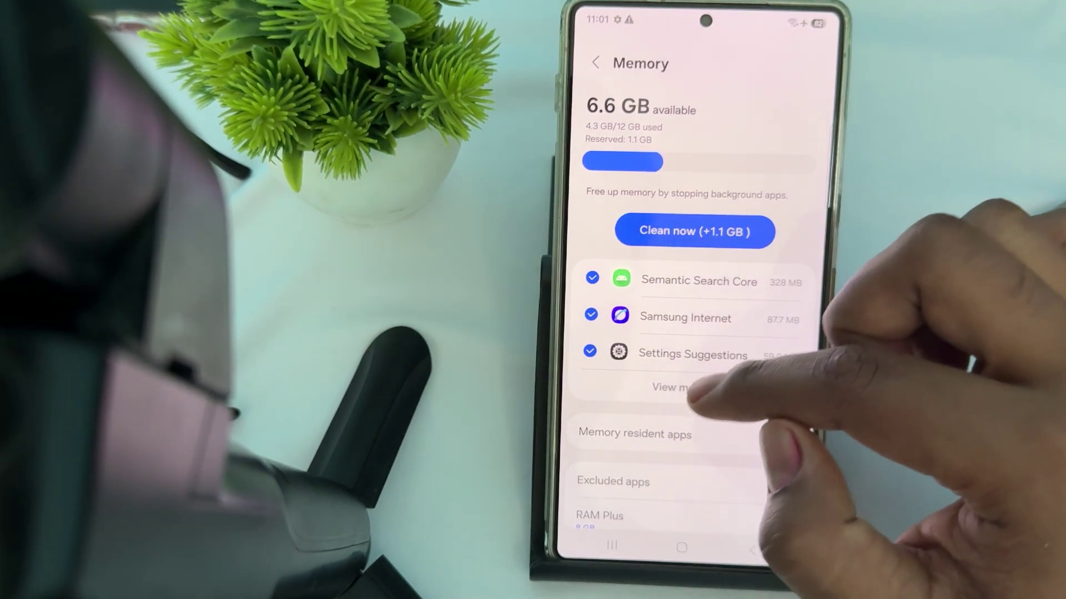
scroll(738, 350, down, 1)
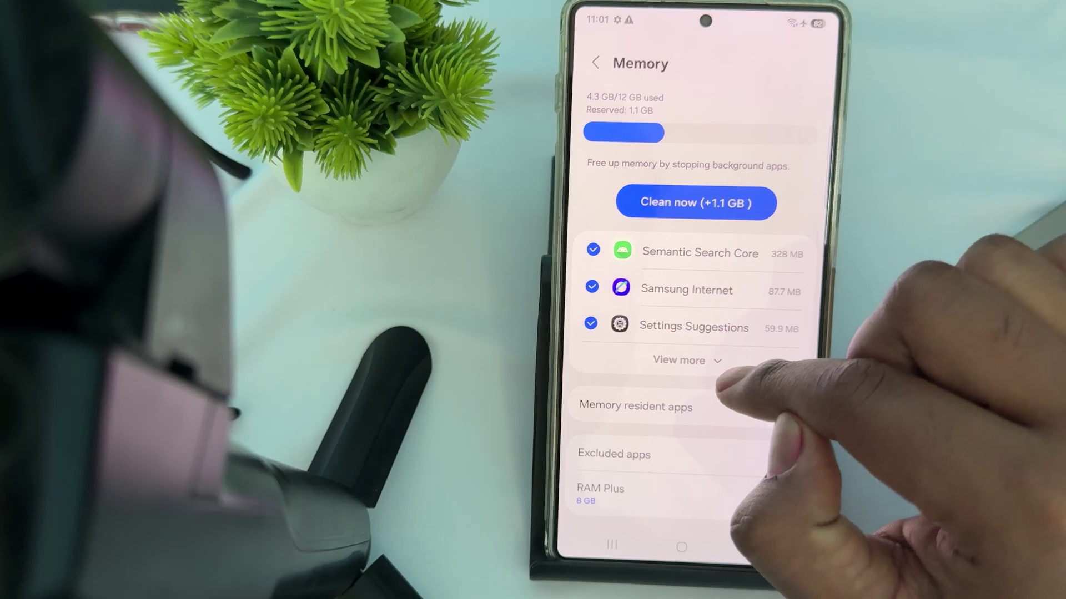
click(722, 363)
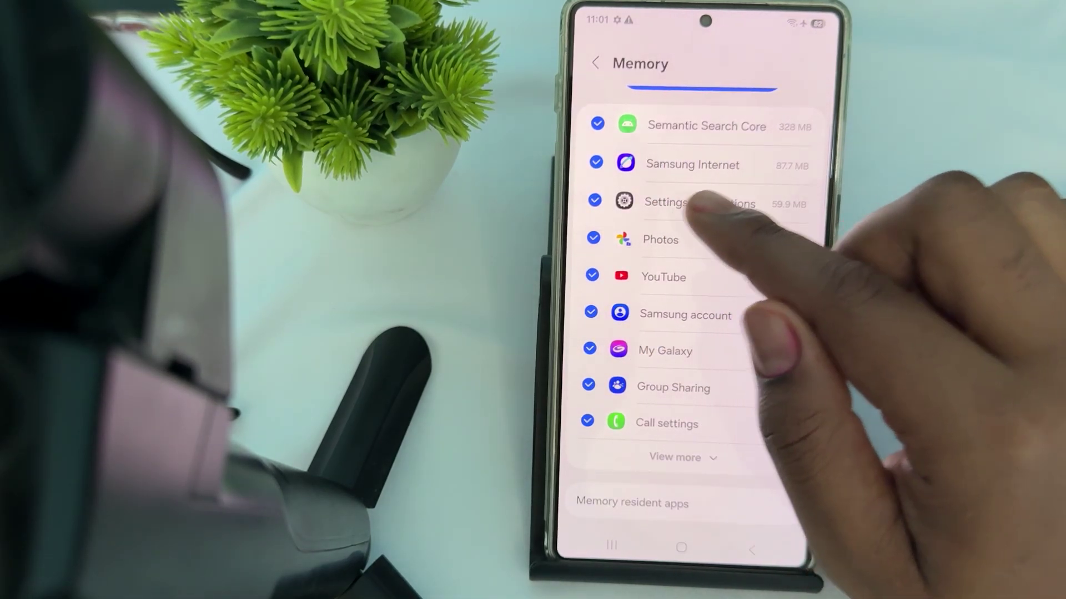
scroll(708, 329, down, 3)
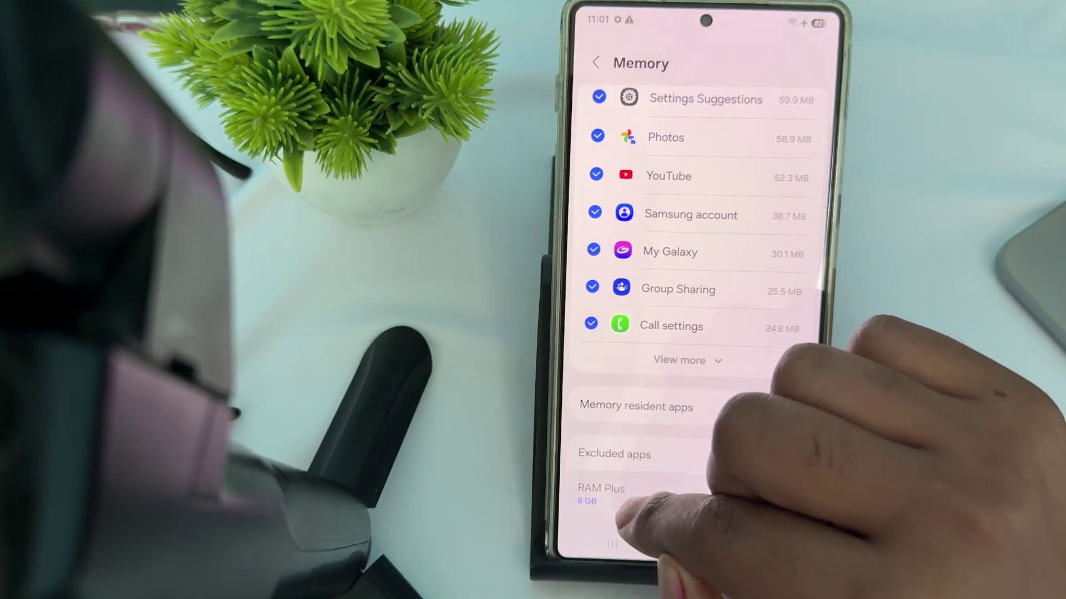
click(624, 495)
key(Escape)
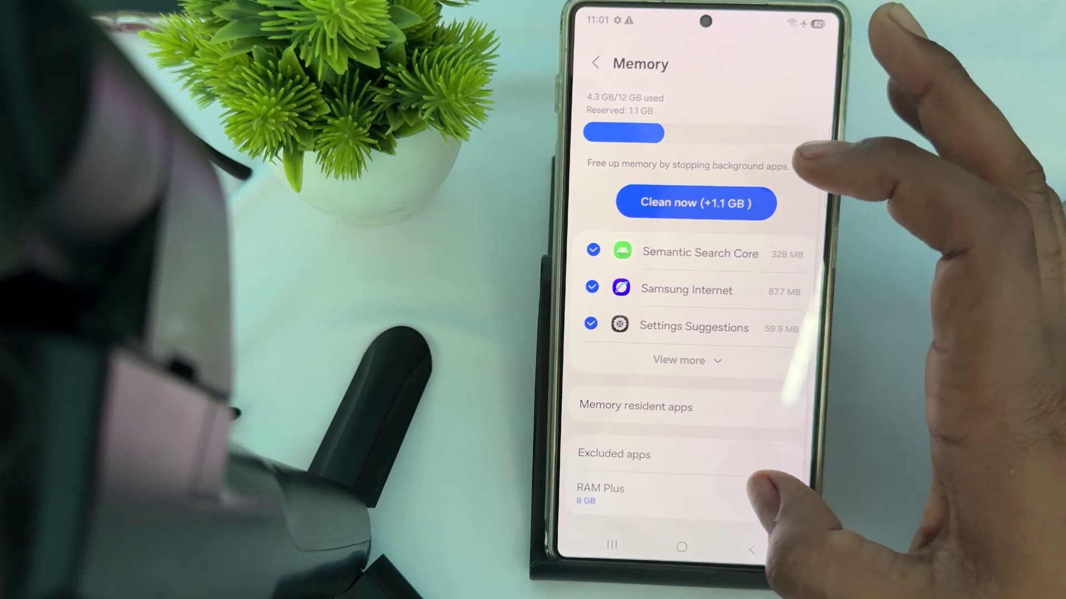
Step: Browse Excluded apps' app picker without adding any, then return to the home screen
click(741, 453)
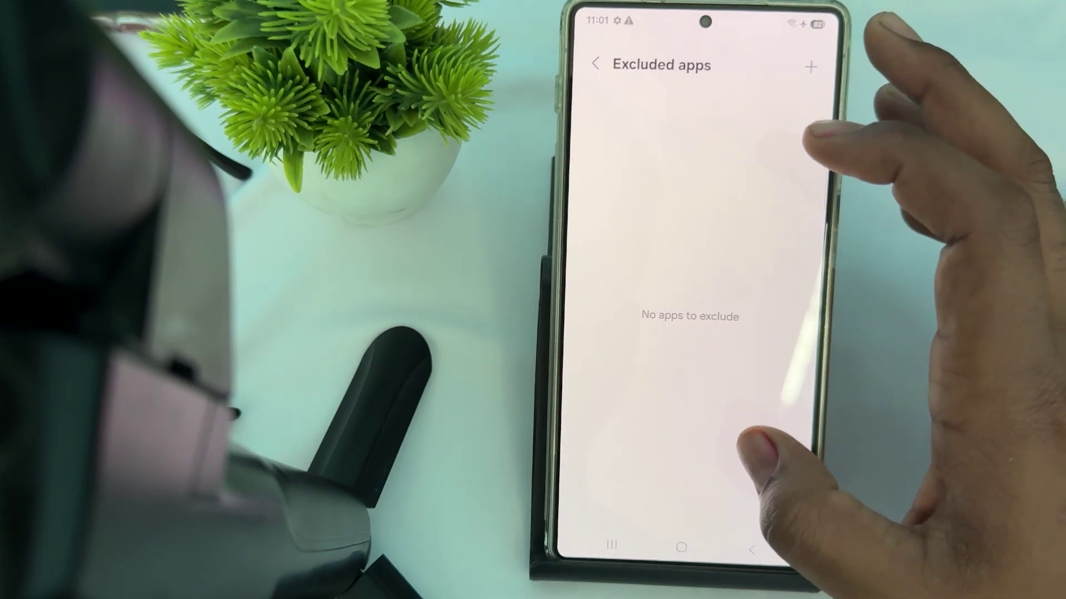
click(810, 66)
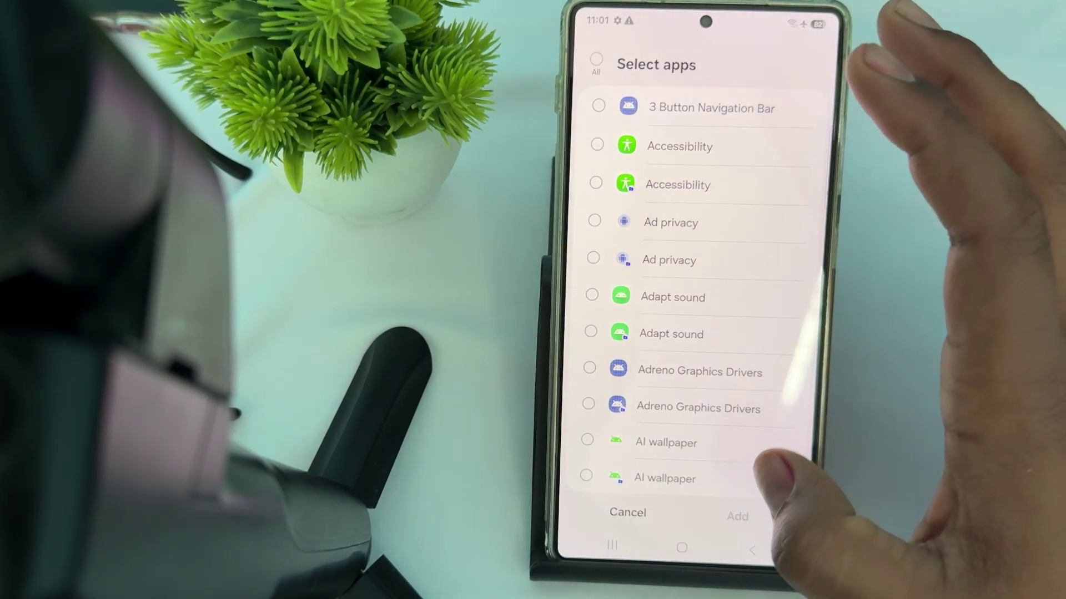
scroll(713, 203, down, 1)
scroll(725, 285, down, 5)
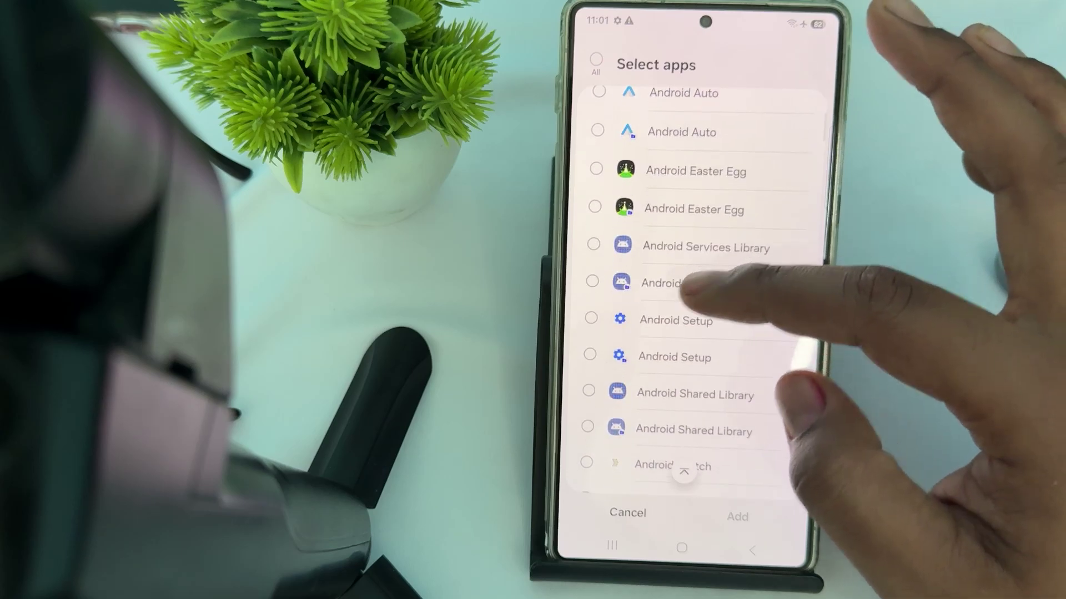
click(626, 513)
click(612, 545)
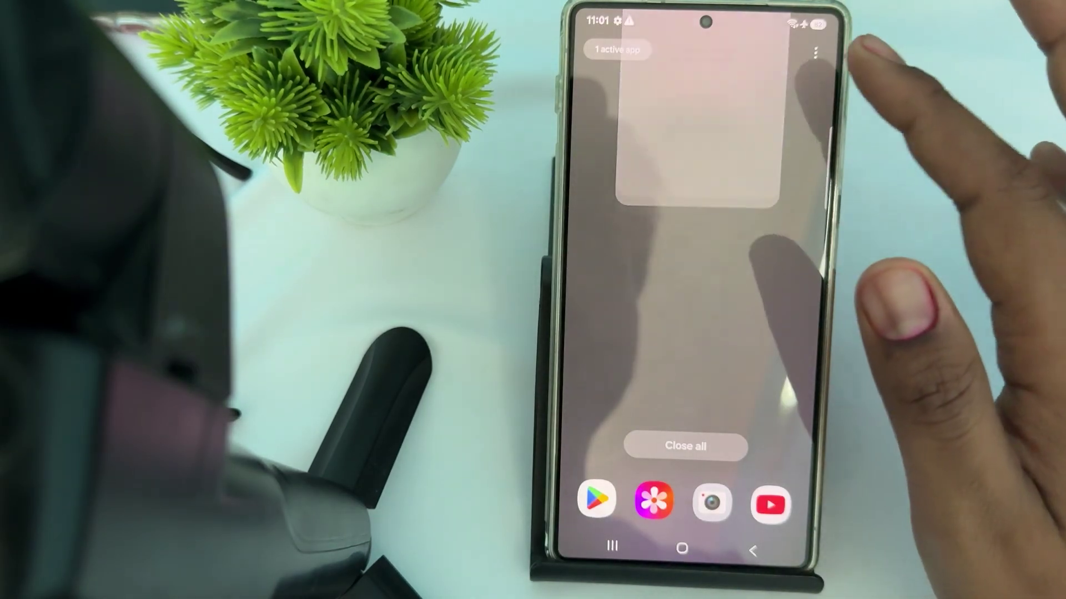
click(721, 445)
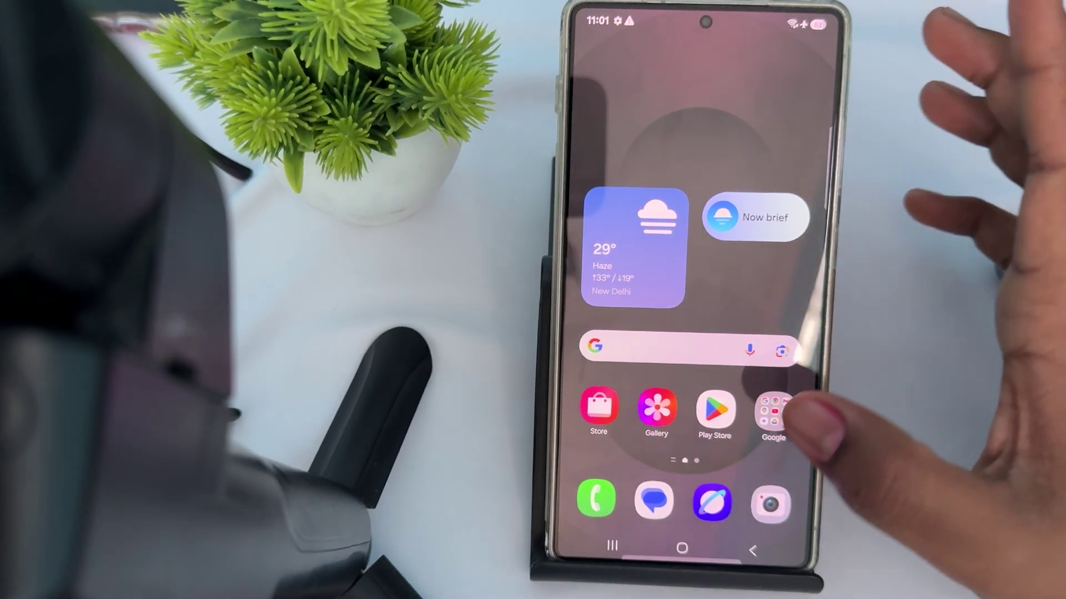
Step: Search Settings for 'gen' and confirm Reset all settings under General management
mouse_move(773, 428)
mouse_down()
mouse_move(766, 275)
mouse_move(708, 425)
mouse_move(799, 429)
mouse_up()
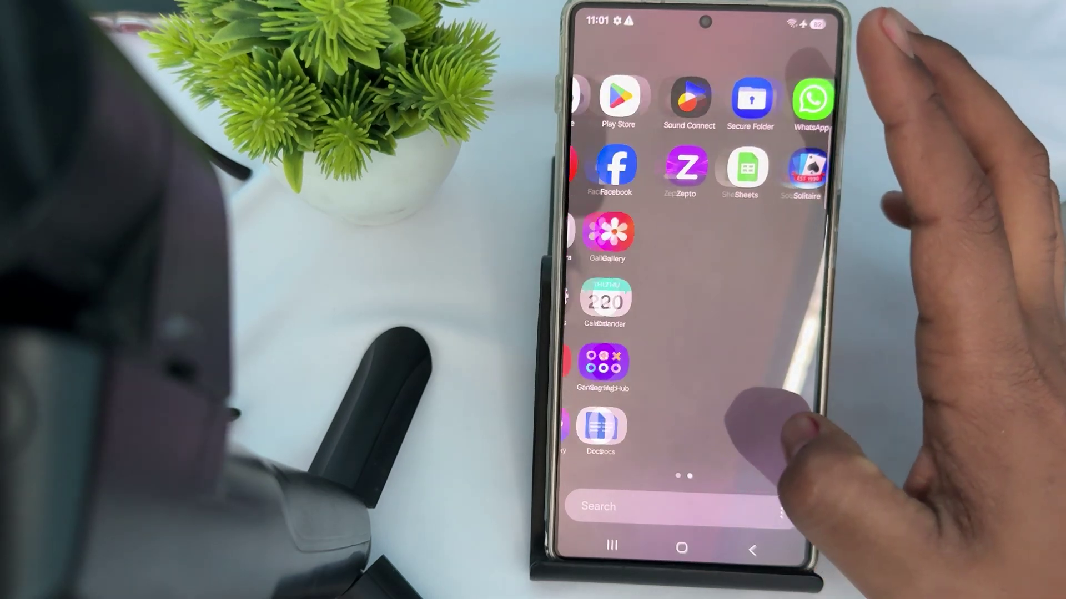
click(722, 302)
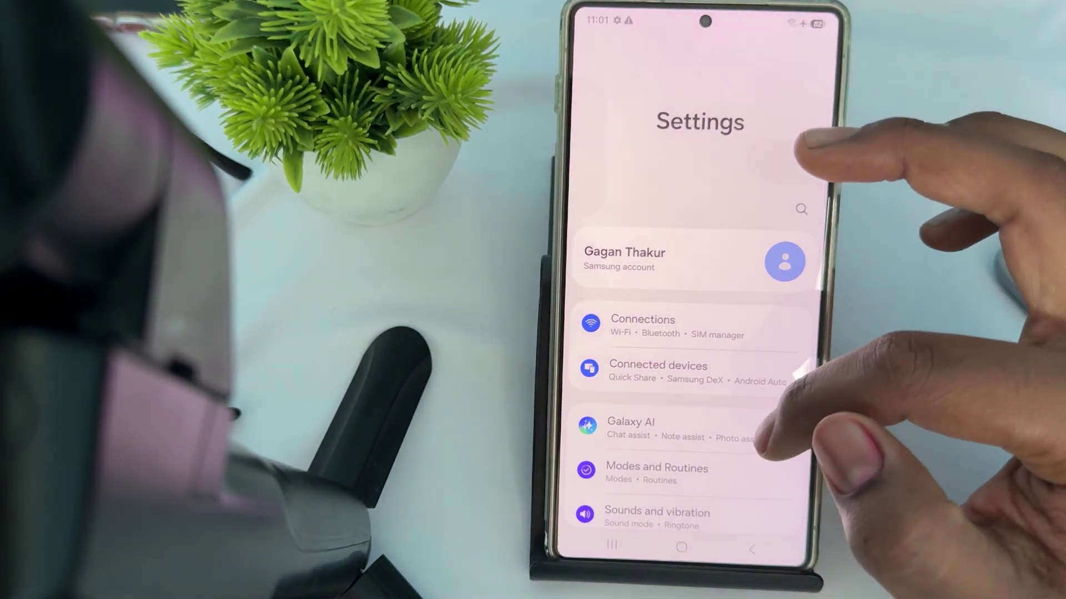
click(801, 209)
text(g)
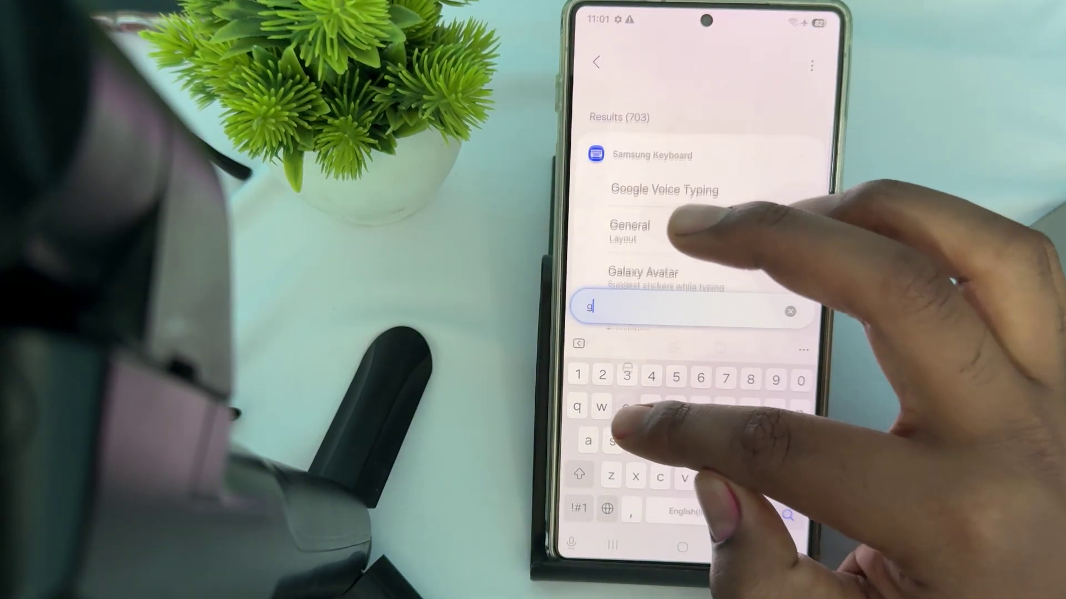
text(en)
click(666, 171)
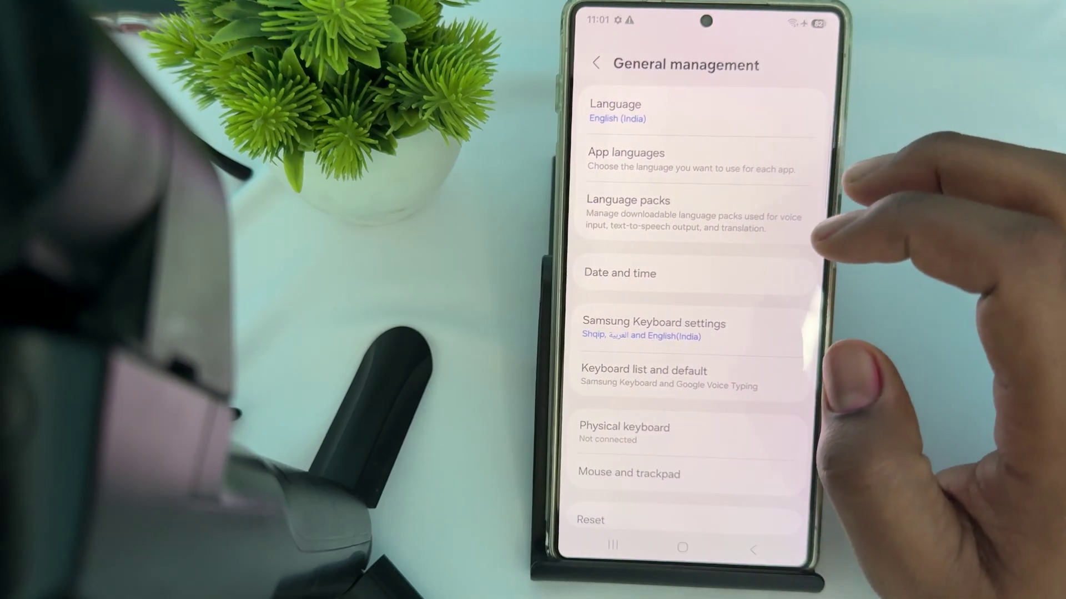
scroll(753, 341, down, 5)
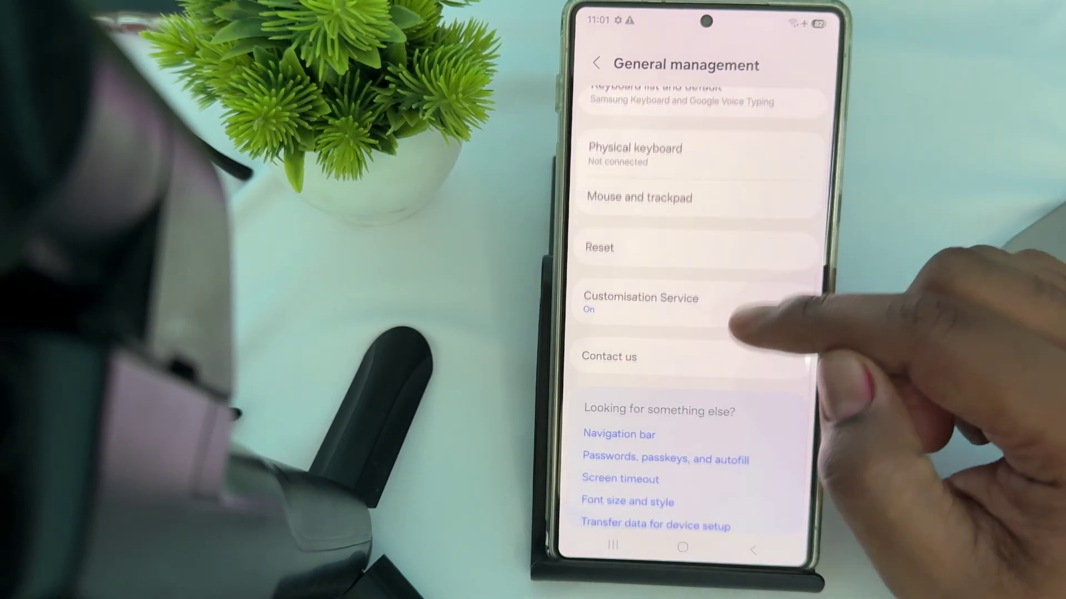
click(732, 217)
scroll(714, 417, down, 5)
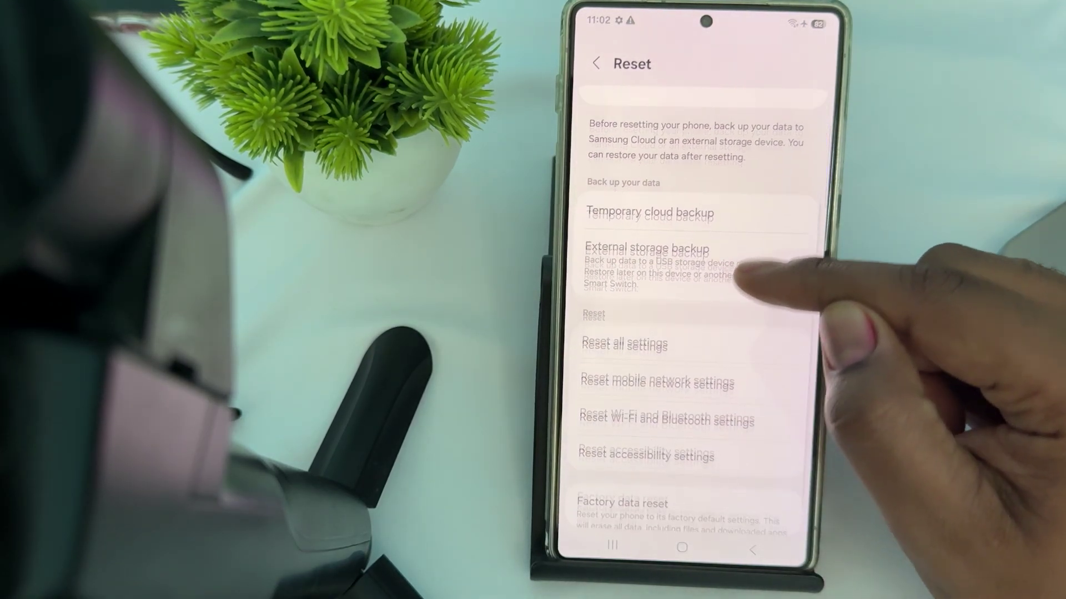
click(718, 325)
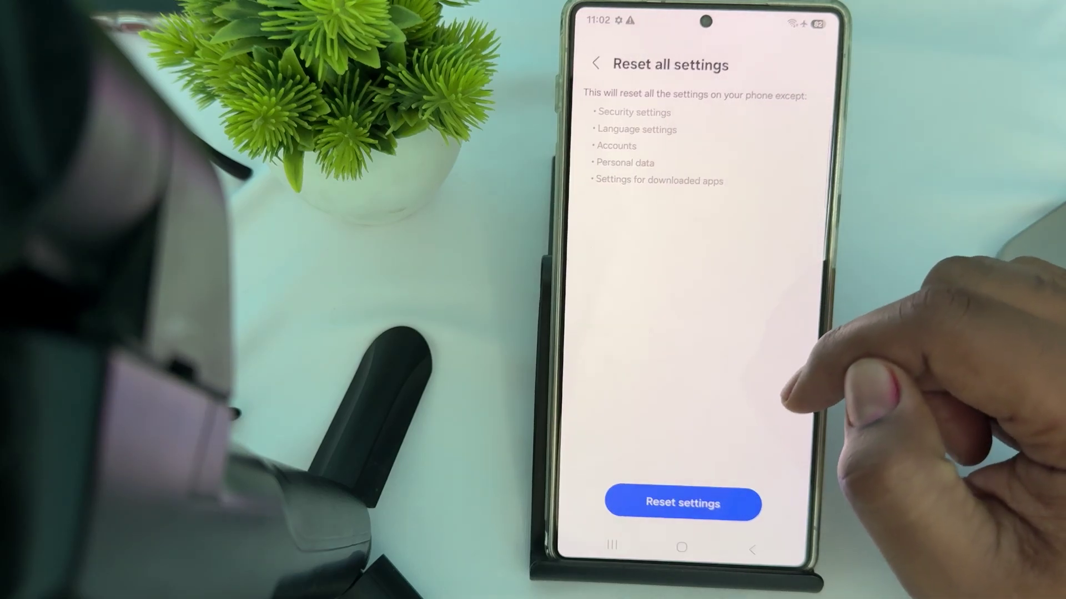
click(679, 501)
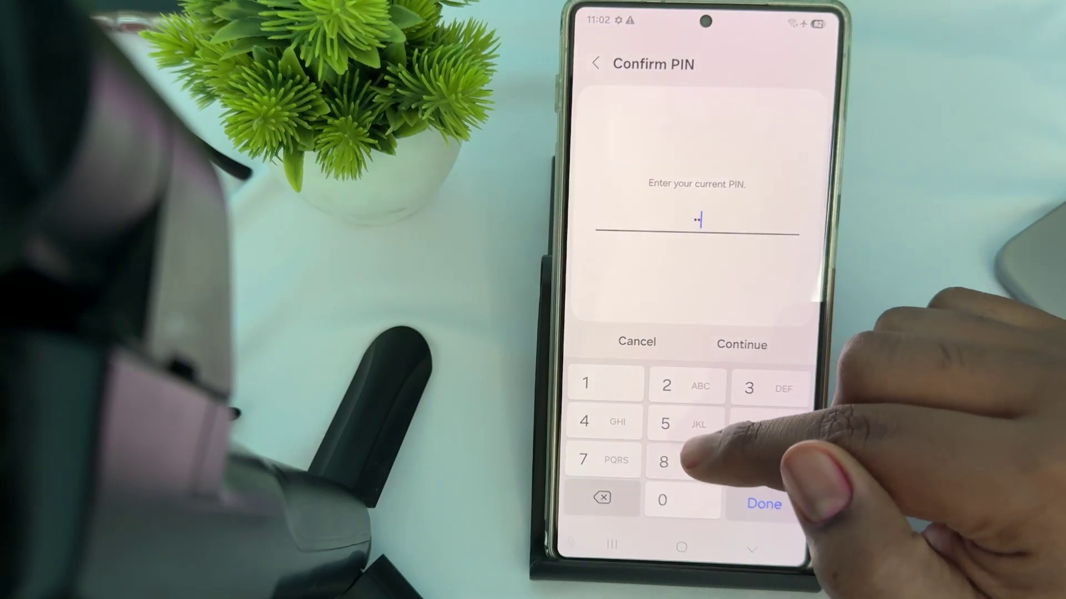